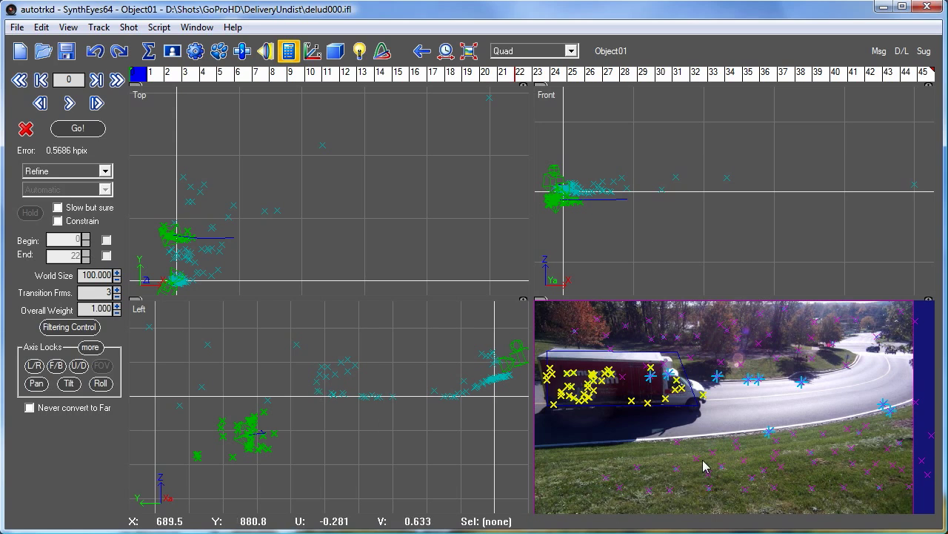
Step: Make Camera01 active and examine its road trackers against the ground plane in the camera and Left views
mouse_move(741, 425)
mouse_down()
mouse_move(646, 437)
mouse_move(594, 483)
mouse_move(852, 438)
mouse_up()
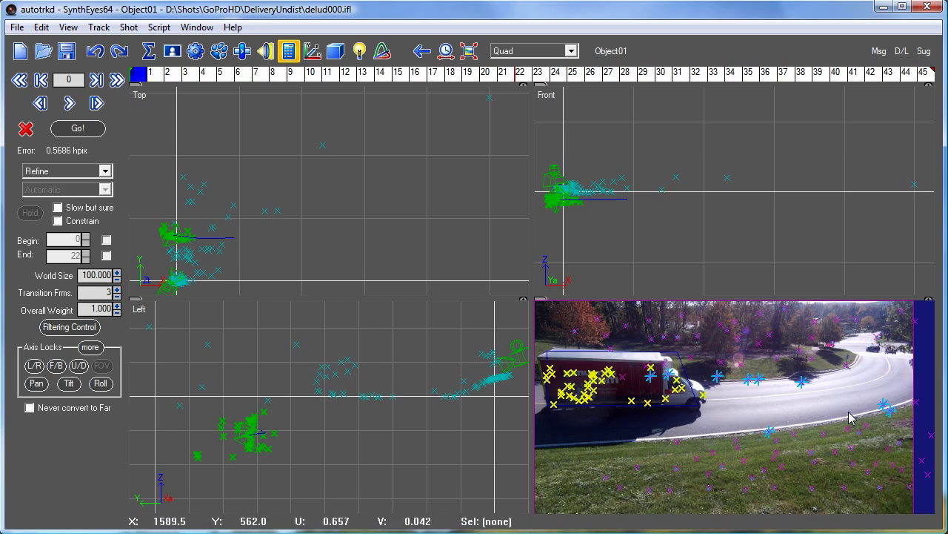
click(612, 52)
mouse_move(741, 426)
mouse_down()
mouse_move(574, 470)
mouse_move(810, 478)
mouse_move(879, 387)
mouse_up()
mouse_move(758, 376)
mouse_down()
mouse_move(682, 433)
mouse_move(748, 438)
mouse_move(889, 382)
mouse_move(794, 377)
mouse_up()
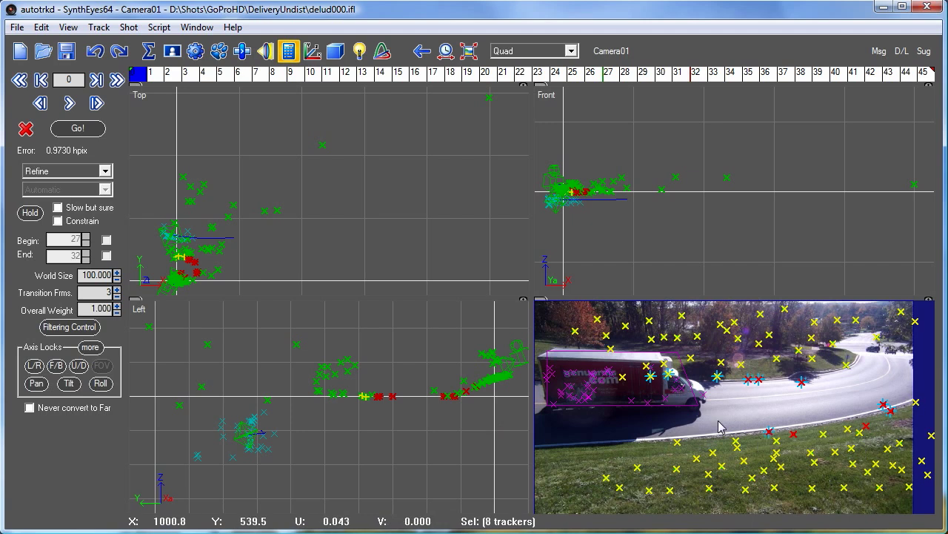
scroll(411, 400, up, 3)
scroll(411, 400, down, 3)
scroll(411, 400, up, 2)
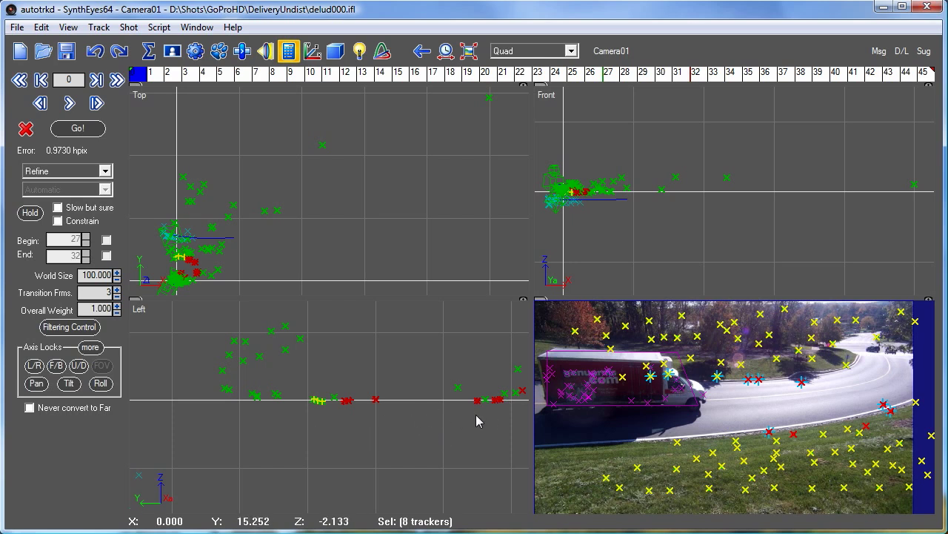
scroll(420, 421, down, 3)
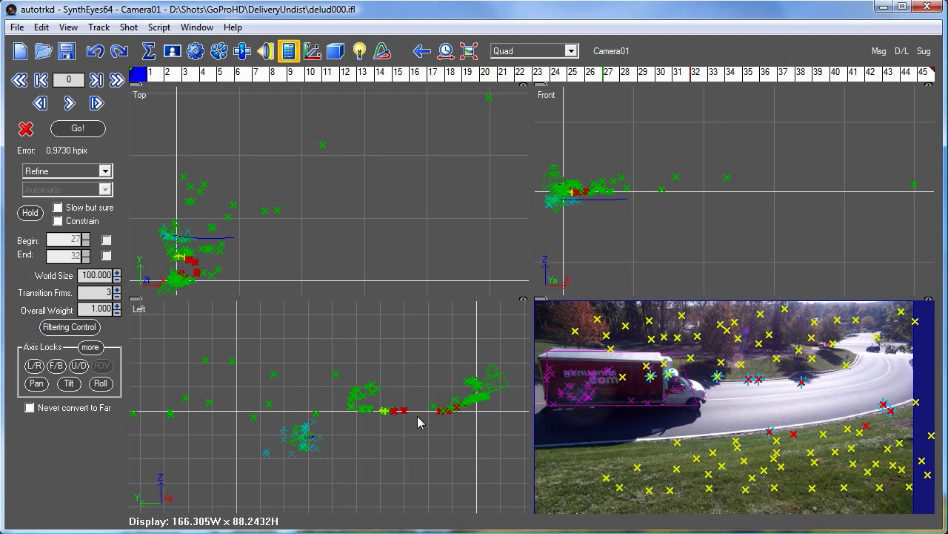
Step: Make Object01 active and examine how the truck's trackers sit relative to the ground plane while scrubbing the early frames
click(611, 50)
mouse_move(334, 441)
mouse_down()
mouse_move(249, 438)
mouse_move(275, 470)
mouse_move(338, 474)
mouse_move(348, 455)
mouse_up()
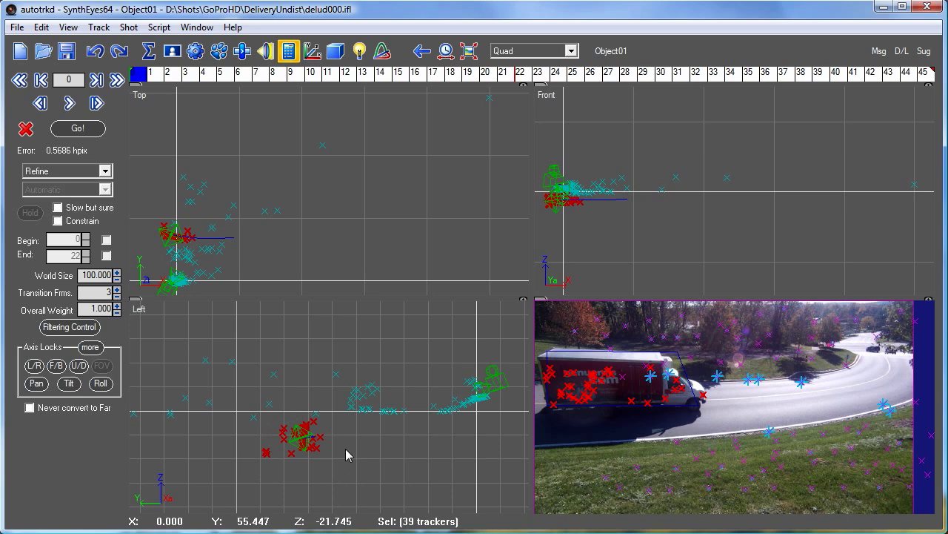
drag(317, 77, 271, 111)
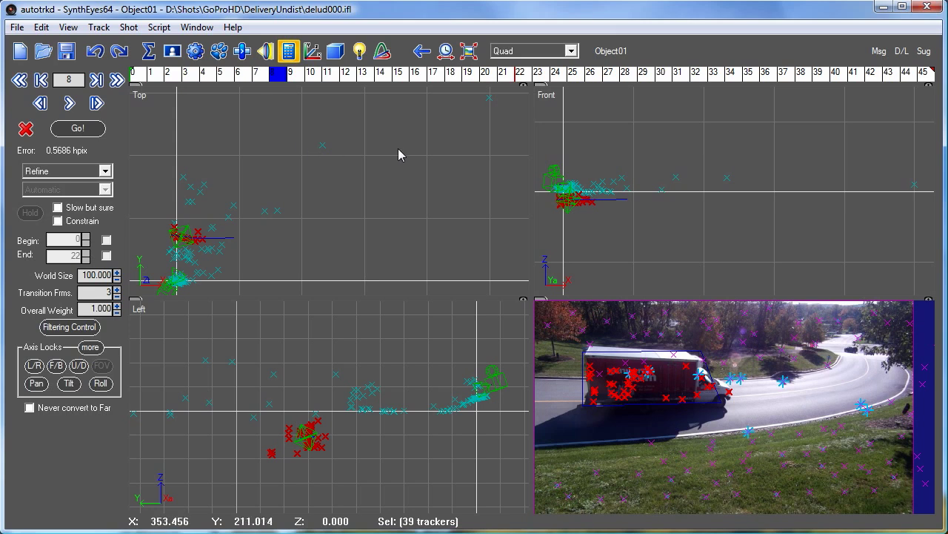
Step: On frame 34, apply a three-point coordinate system to Object01: rear-bumper tracker as origin, rear-corner tracker locked at X 20, front tracker on the XY plane
drag(469, 72, 726, 79)
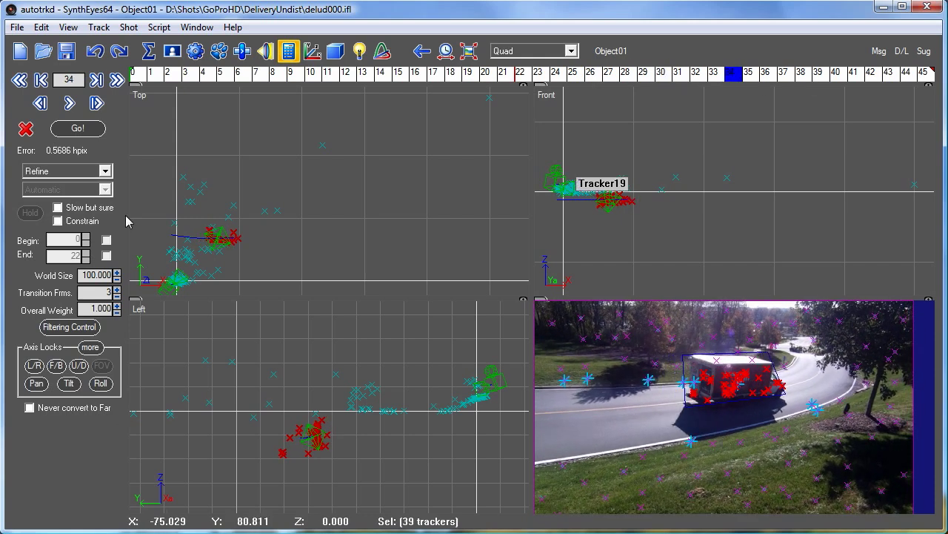
click(312, 51)
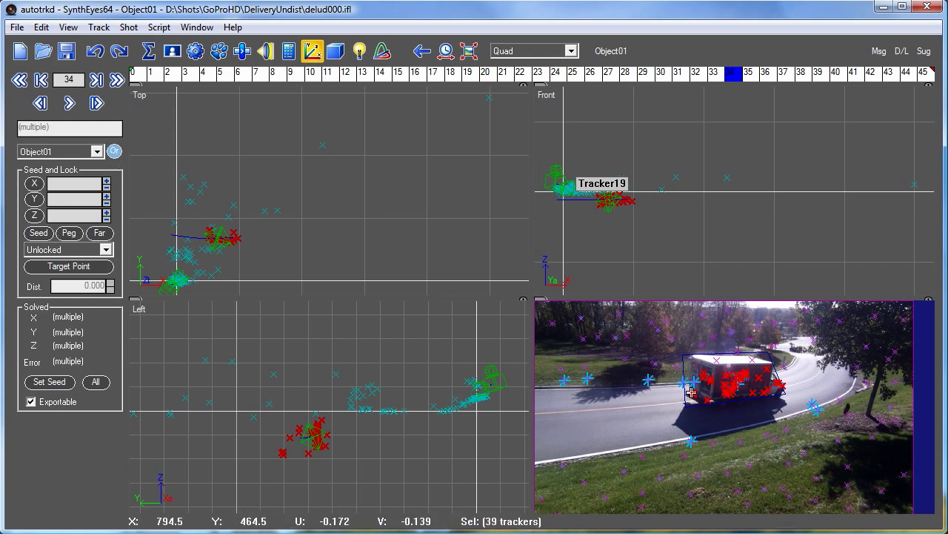
scroll(691, 392, up, 5)
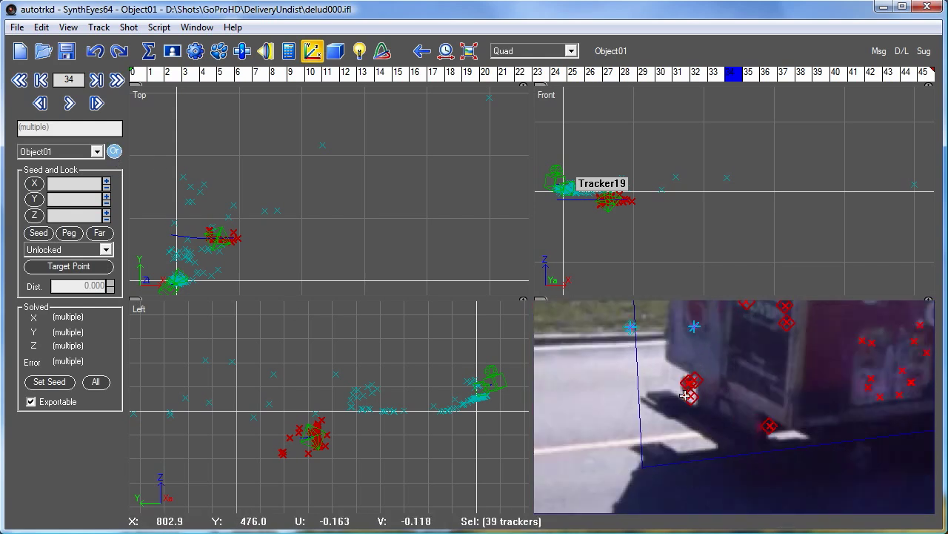
click(680, 380)
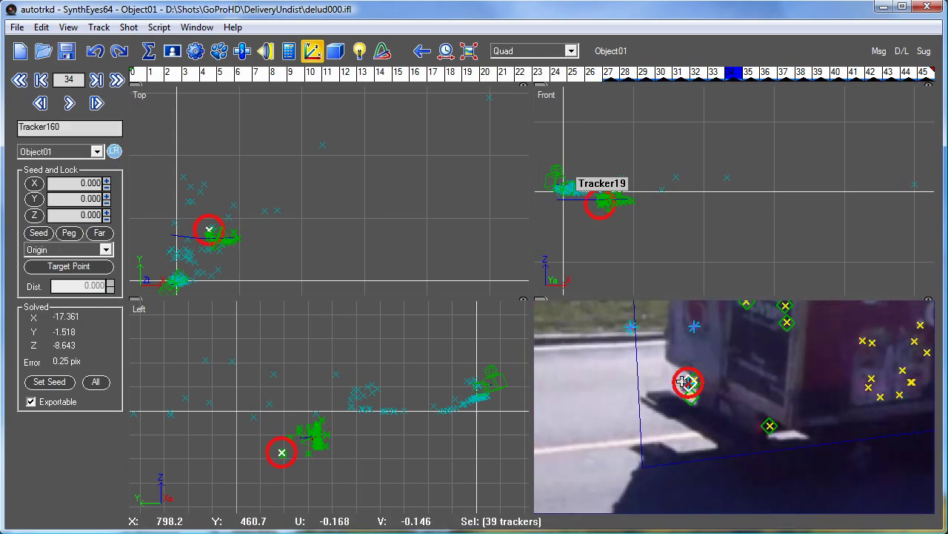
click(769, 426)
scroll(770, 426, down, 5)
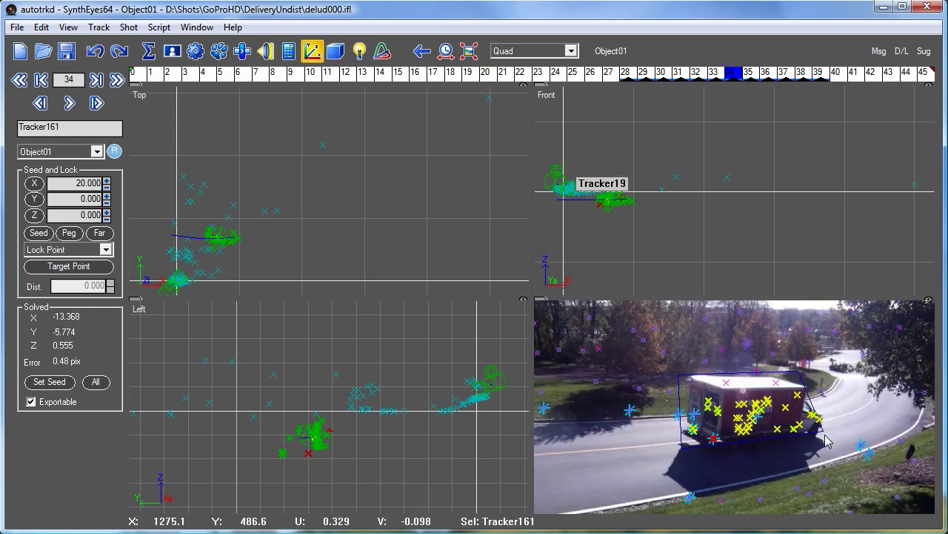
click(793, 428)
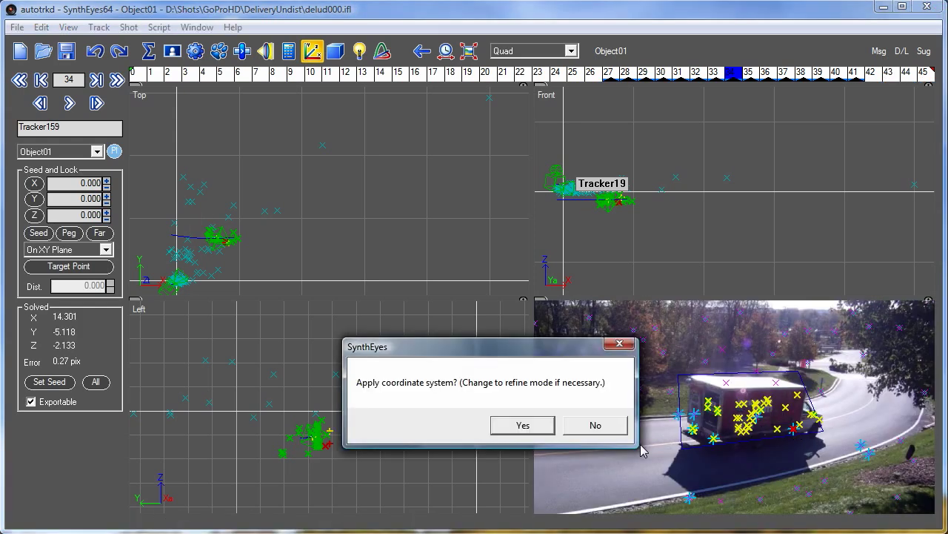
click(523, 429)
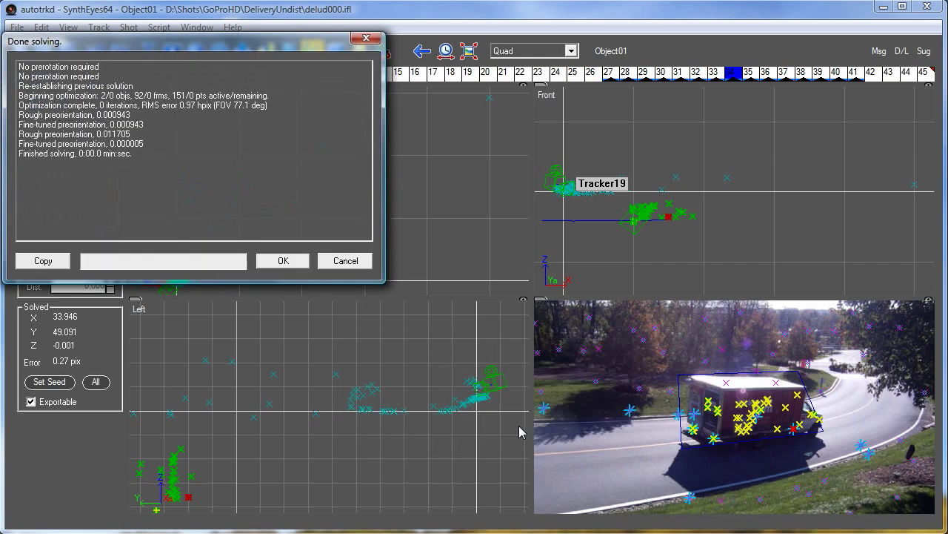
click(284, 261)
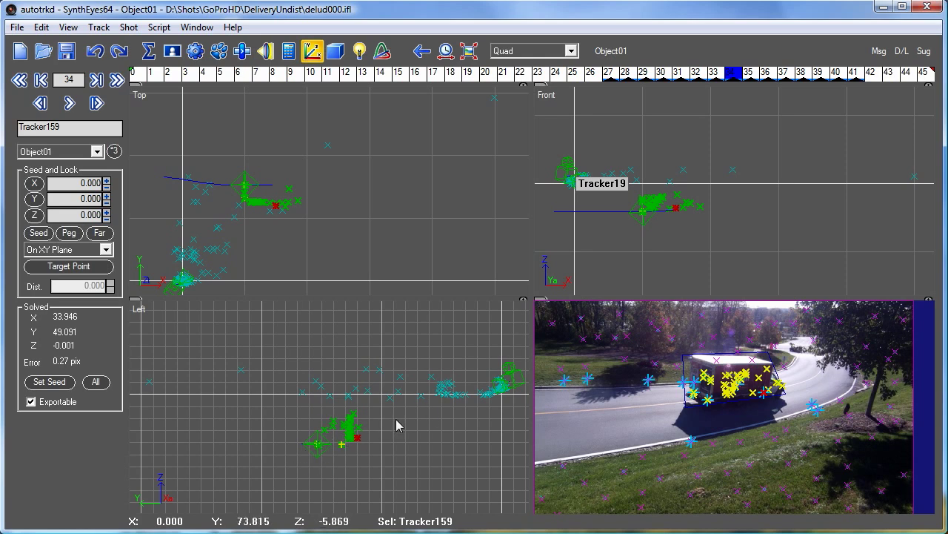
Step: At frame 26, put Object01 in Whole mode for 3D editing and uniformly scale its entire path up slightly
drag(153, 75, 598, 176)
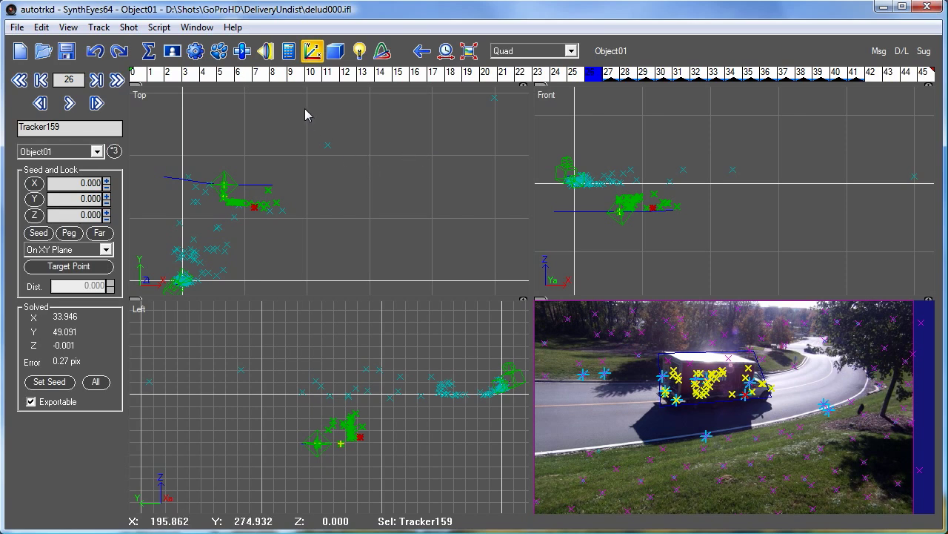
click(336, 54)
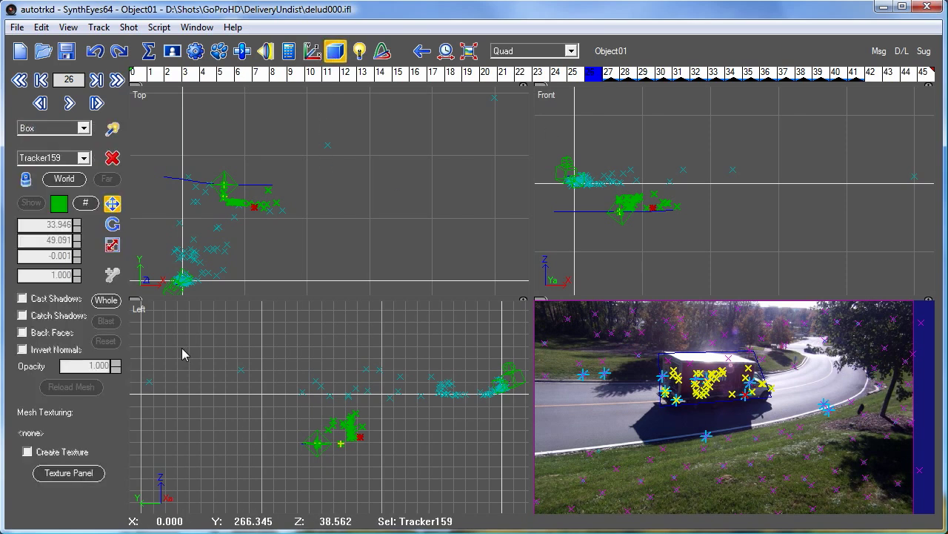
click(106, 301)
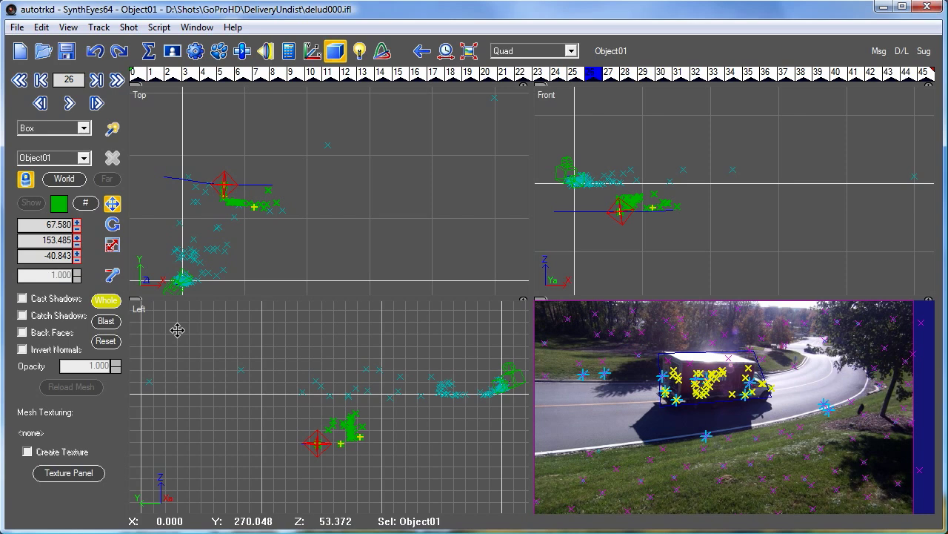
click(112, 245)
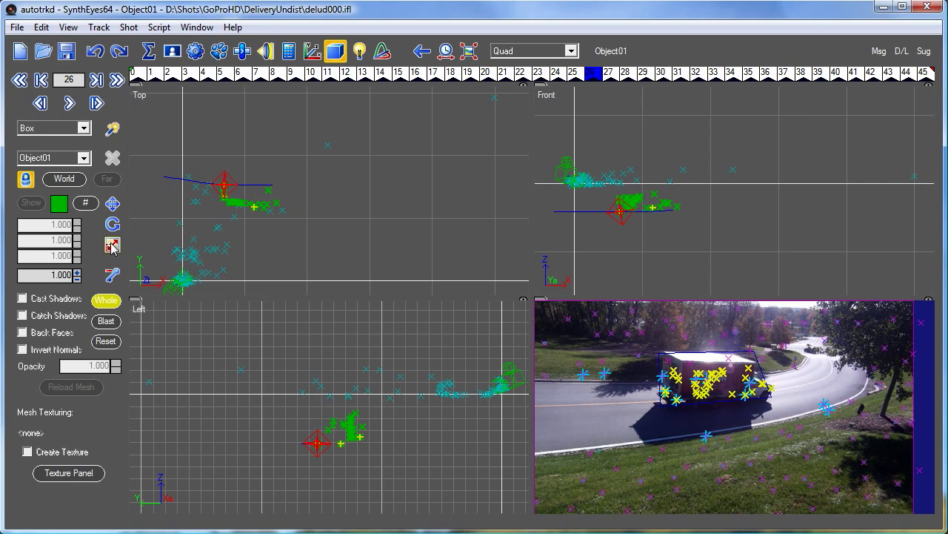
scroll(508, 381, up, 2)
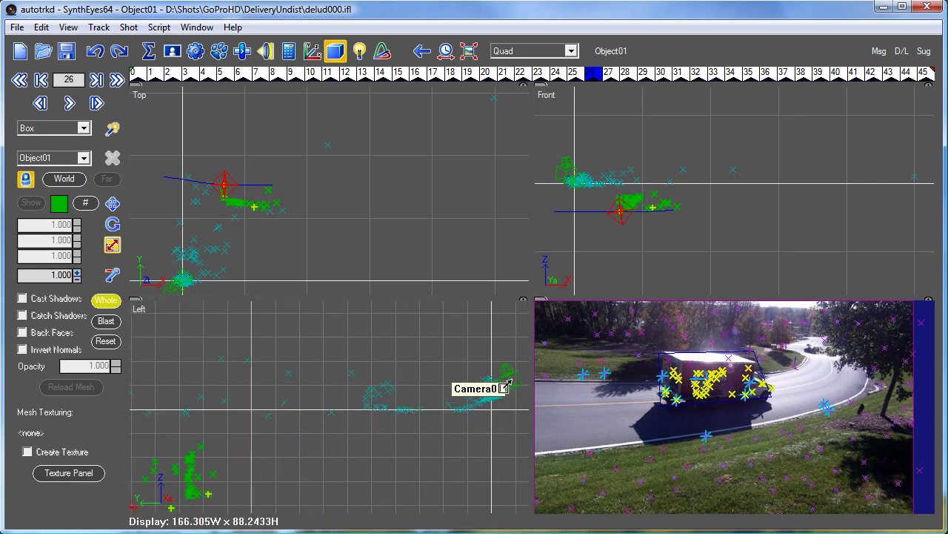
scroll(510, 382, down, 1)
scroll(508, 384, up, 1)
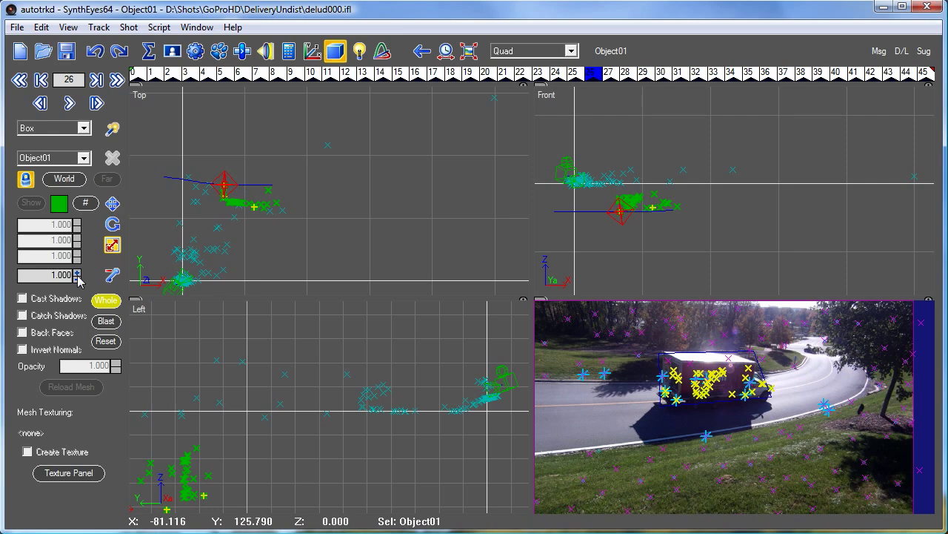
mouse_move(77, 276)
mouse_down()
mouse_move(76, 264)
mouse_move(80, 287)
mouse_up()
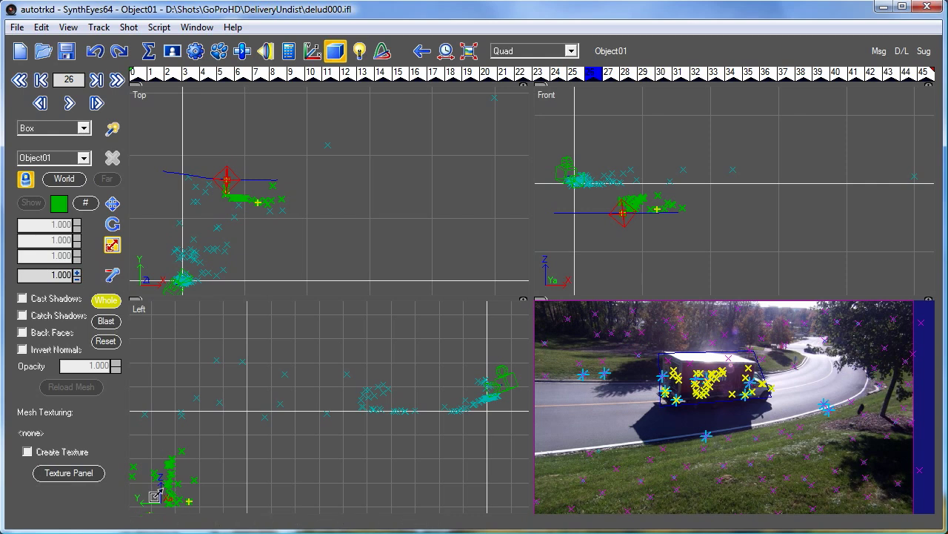
Step: Try scaling Object01's whole path larger and smaller while comparing it with the road trackers in the Top, Front and Left views
scroll(489, 341, up, 2)
scroll(497, 340, down, 2)
middle_drag(444, 349, 402, 324)
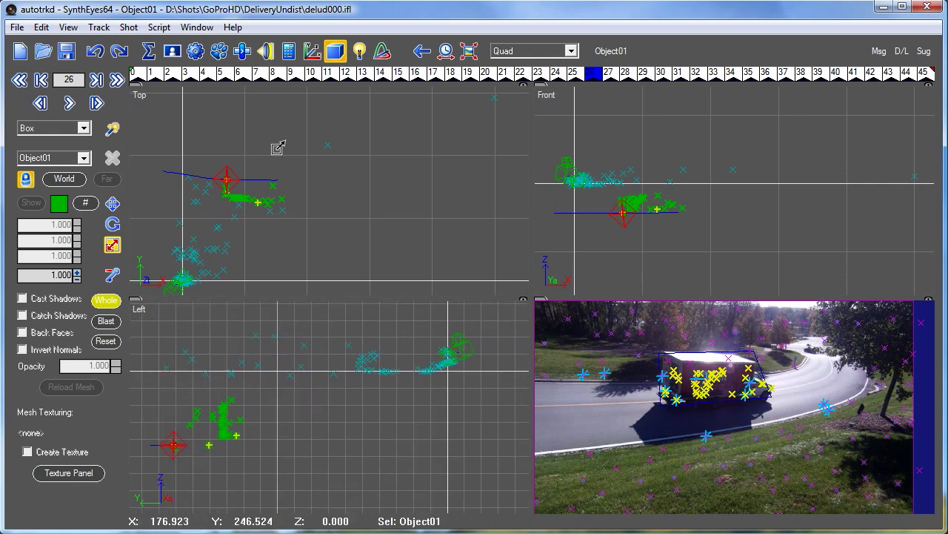
middle_drag(325, 158, 443, 99)
middle_drag(612, 239, 781, 211)
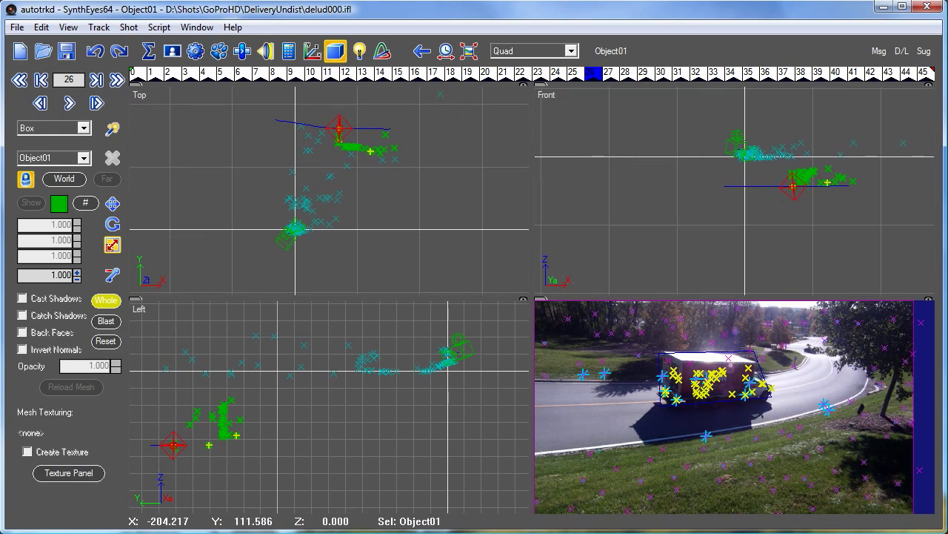
mouse_move(77, 275)
mouse_down()
mouse_move(78, 245)
mouse_move(77, 261)
mouse_up()
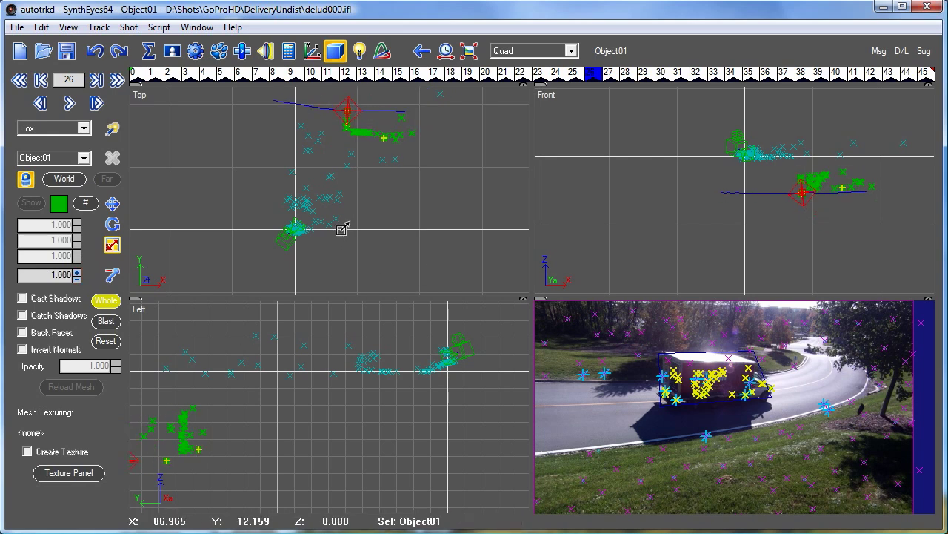
middle_drag(341, 227, 311, 277)
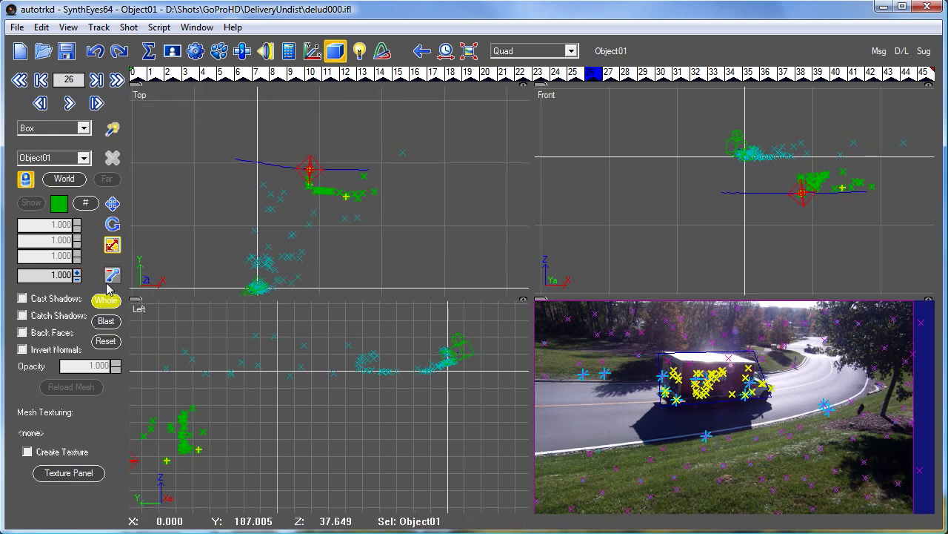
mouse_move(79, 275)
mouse_down()
mouse_move(78, 244)
mouse_move(78, 287)
mouse_move(78, 277)
mouse_up()
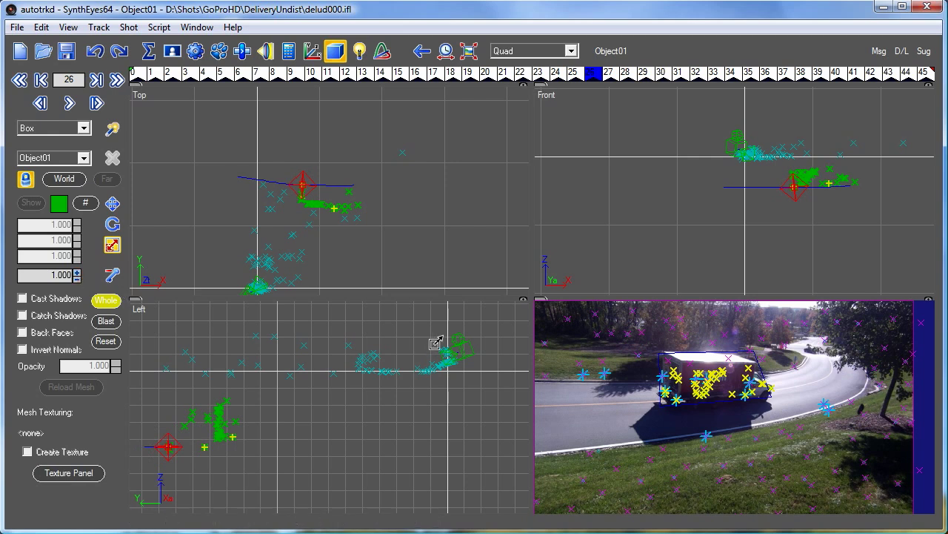
Step: Scale Object01's whole path down toward the camera until the truck's base trackers sit near the ground plane among the road trackers
scroll(433, 342, up, 4)
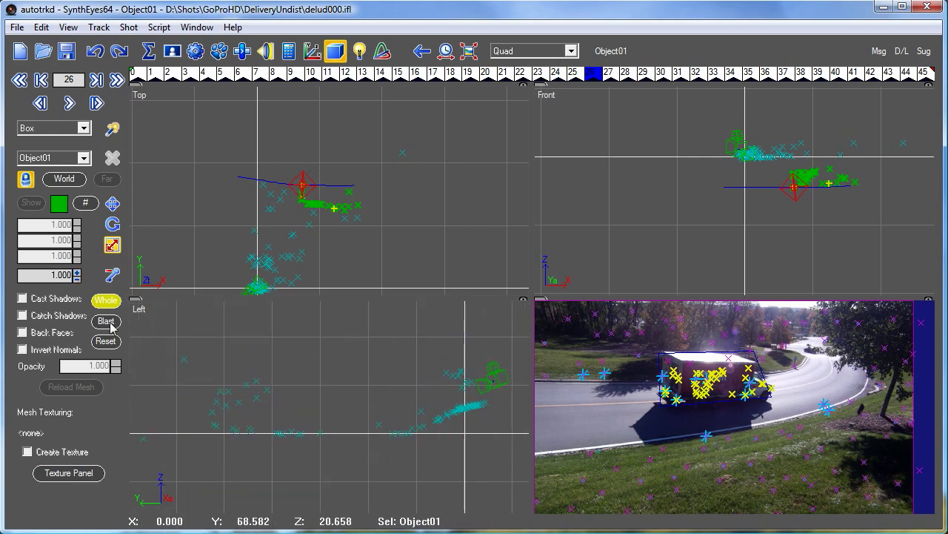
mouse_move(79, 276)
mouse_down()
mouse_move(78, 311)
mouse_move(78, 275)
mouse_up()
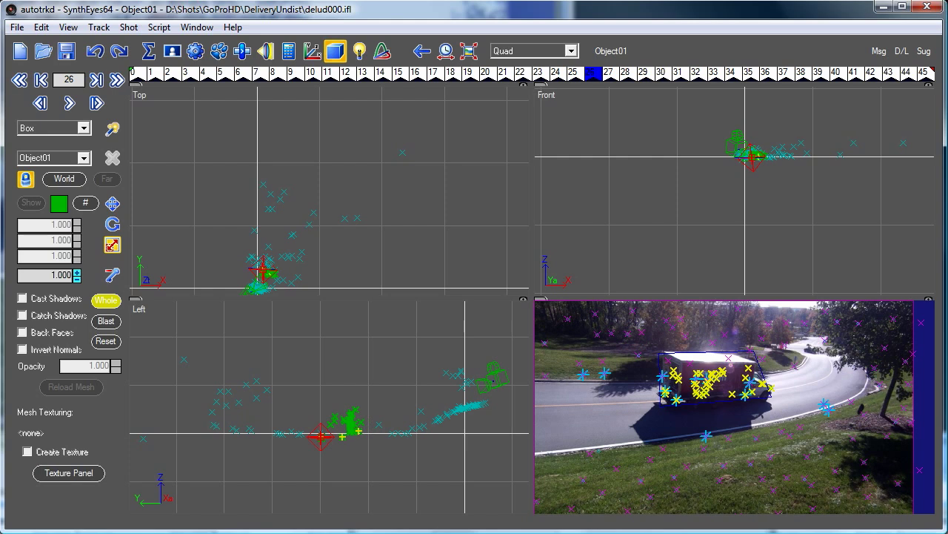
click(78, 279)
click(77, 280)
click(77, 279)
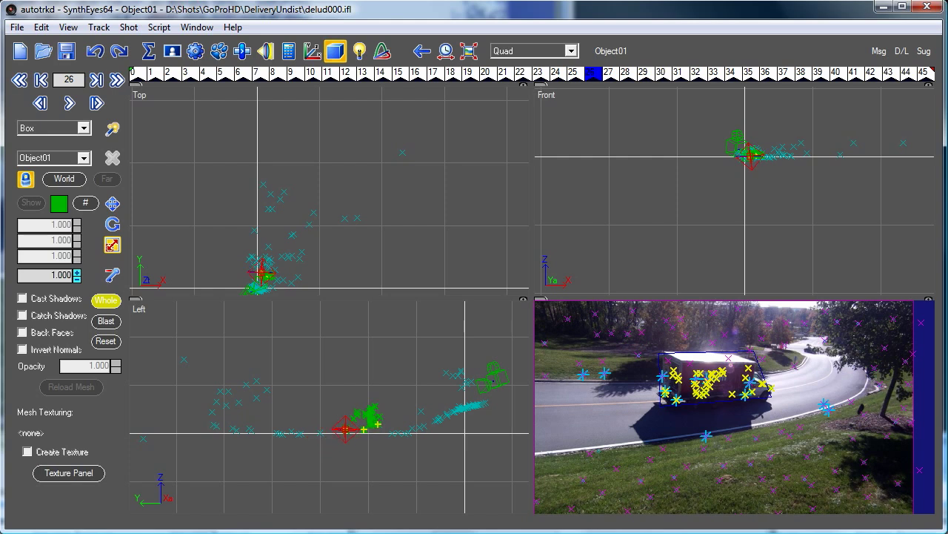
click(77, 279)
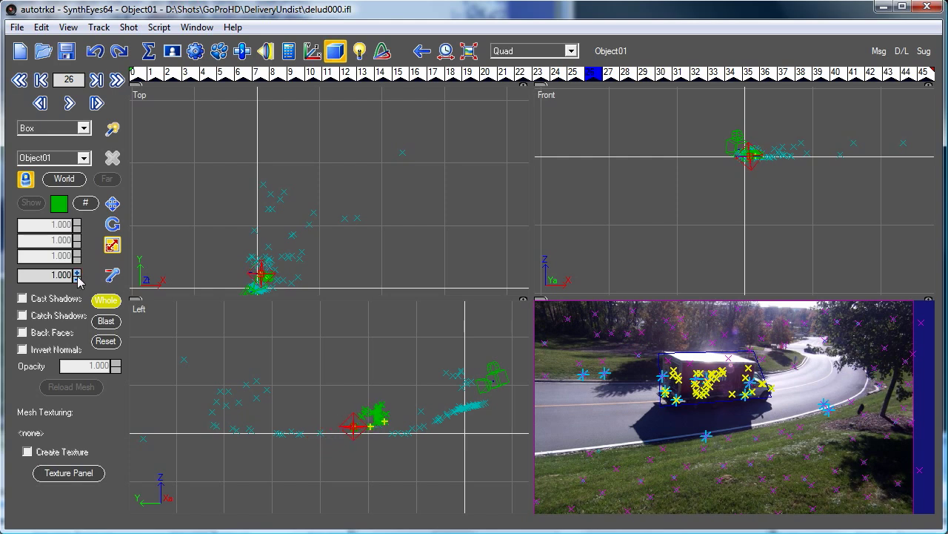
Step: Scrub the shot to frame 0 and inspect the truck's front wheel against the road in the camera view
scroll(373, 422, up, 4)
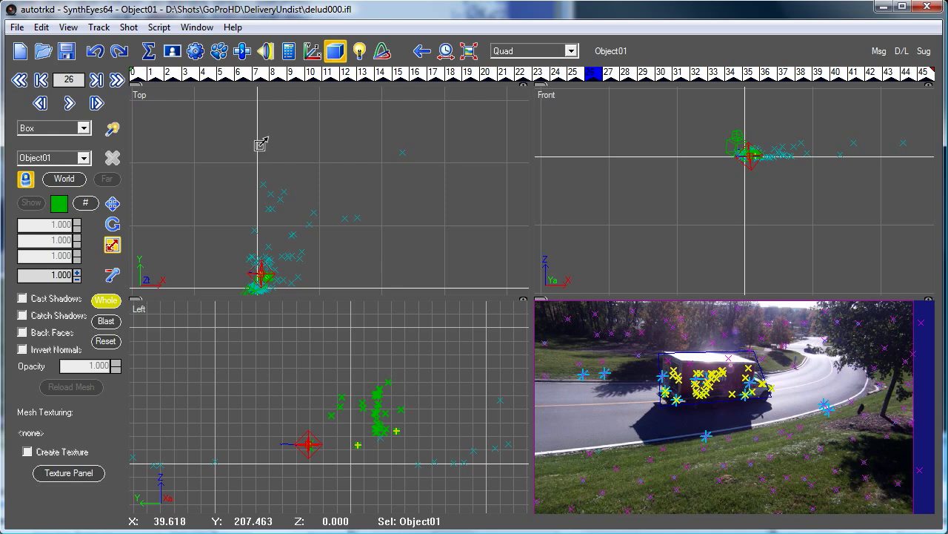
drag(179, 74, 623, 105)
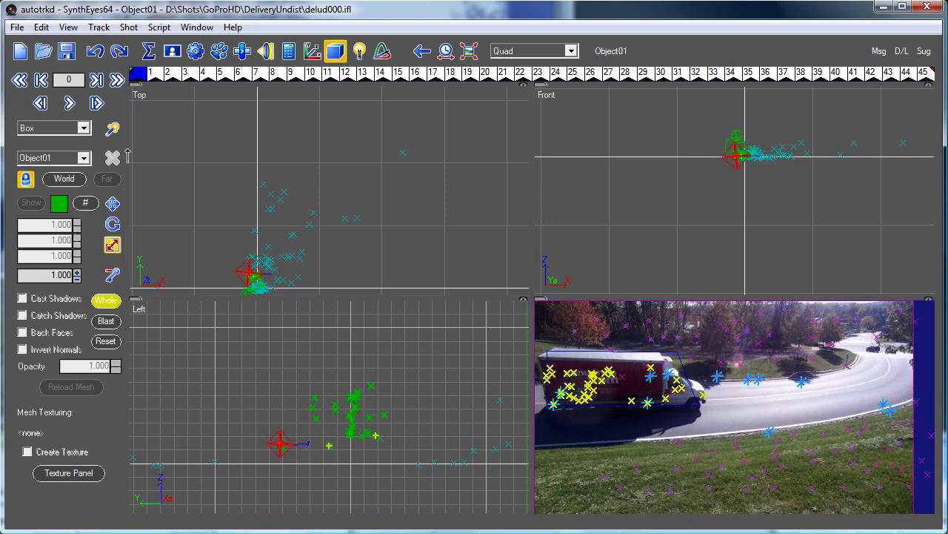
scroll(719, 410, up, 3)
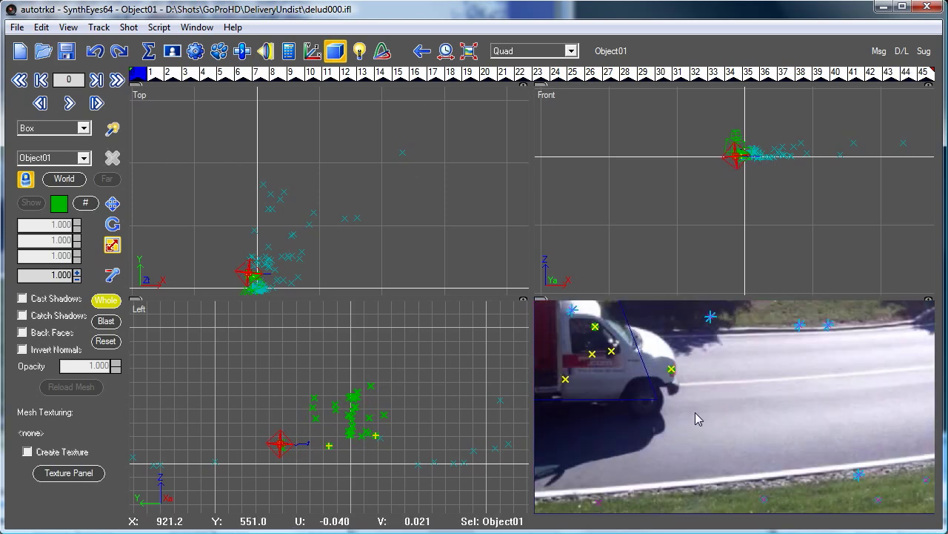